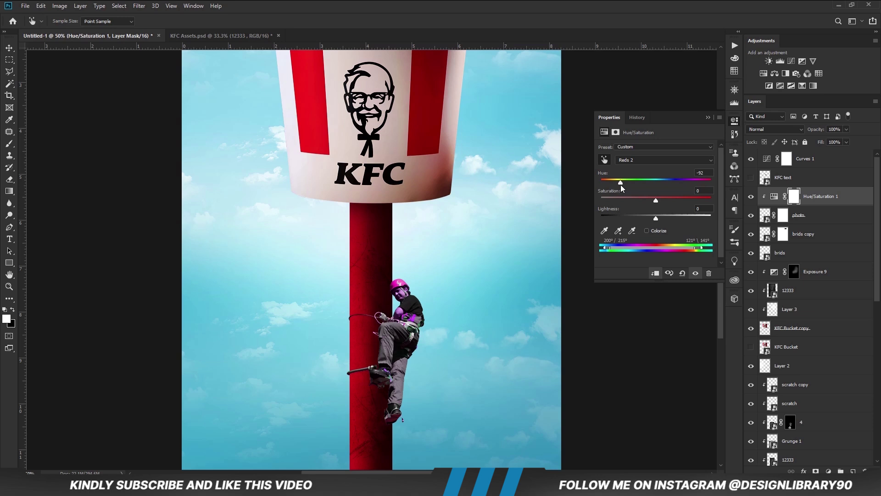
Reduce the saturation and lightness of the Reds 2 range in the climber's Hue/Saturation 1 adjustment and compare its effect
left_click_drag(661, 200, 626, 200)
left_click_drag(656, 218, 645, 218)
left_click(751, 198)
left_click(751, 198)
left_click(708, 118)
Paint black at 100% brush opacity on the Hue/Saturation 1 mask over the climber's helmet and face
key("ctrl+plus")
key("b")
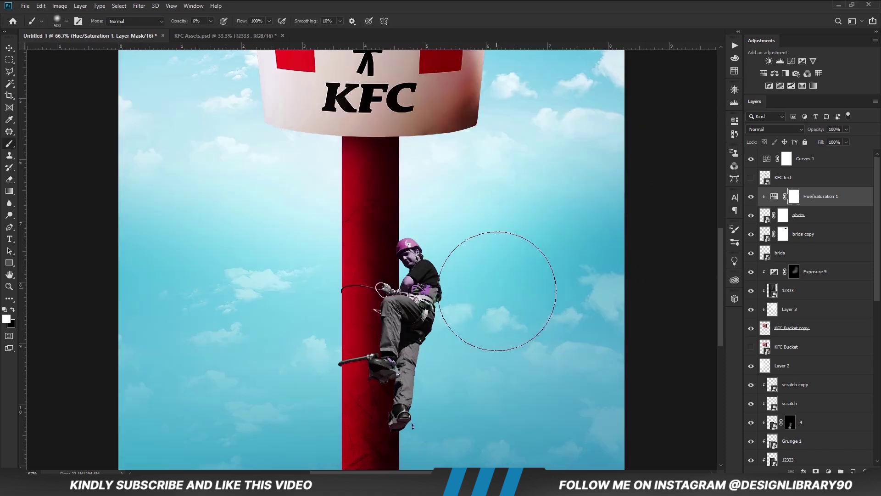
right_click(257, 182)
left_click_drag(211, 21, 295, 2)
left_click(12, 309)
key("bracketleft")
key("bracketleft")
left_click_drag(405, 239, 406, 253)
Mask the Hue/Saturation effect off the climber's harness and gear with a smaller black brush
key("bracketleft")
key("bracketleft")
key("bracketleft")
mouse_move(418, 303)
left_mouse_down()
mouse_move(412, 280)
mouse_move(450, 288)
mouse_move(442, 297)
mouse_move(408, 293)
mouse_move(449, 324)
mouse_move(398, 298)
mouse_move(342, 289)
mouse_move(378, 313)
left_mouse_up()
key("bracketleft")
key("bracketleft")
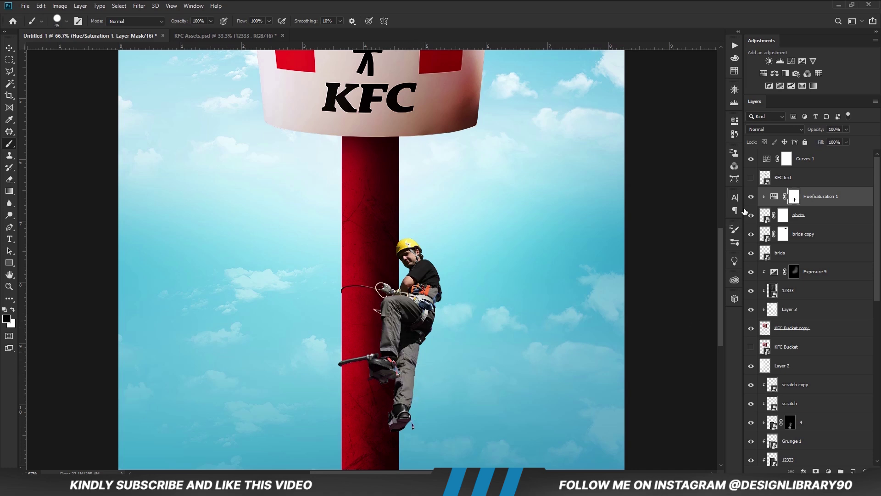
Add a clipped Exposure adjustment of -2.94 above the climber's photo layer and invert its mask
key("ctrl+minus")
key("v")
left_click(612, 308)
left_click(409, 298)
left_click(829, 471)
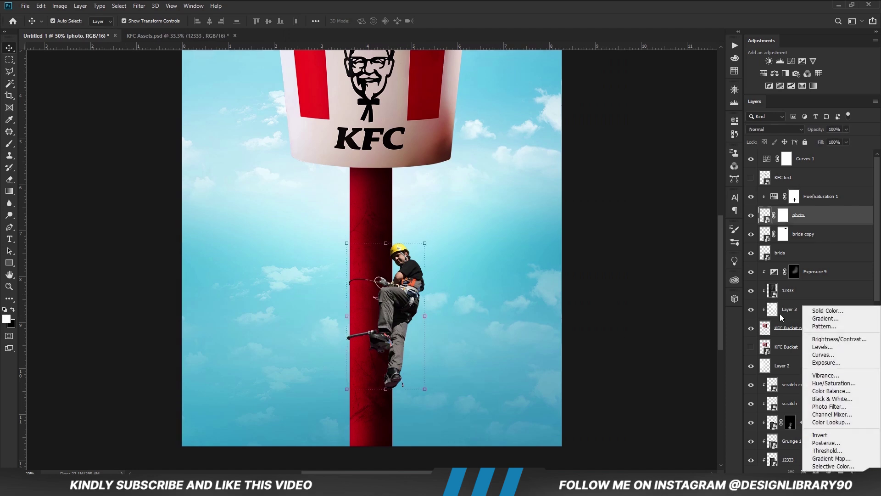
left_click(826, 362)
left_click_drag(656, 170, 632, 173)
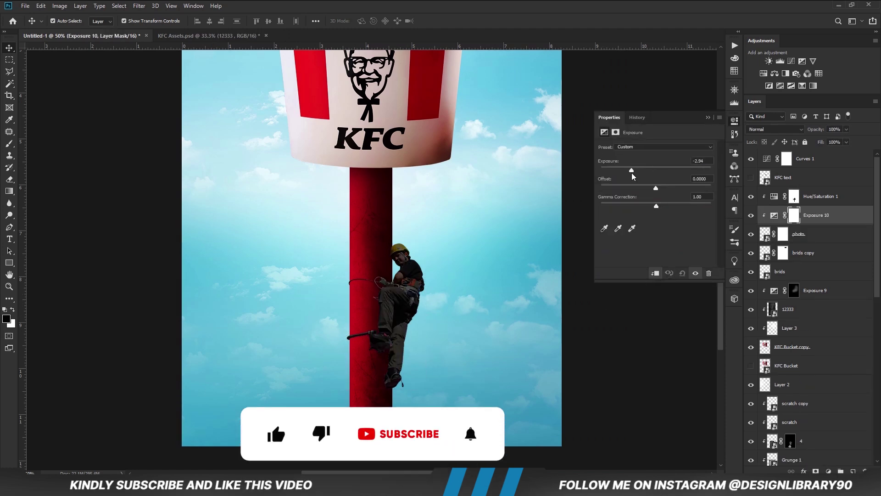
left_click(708, 117)
key("ctrl+i")
Prepare a soft white brush 100 px wide for painting on the Exposure 10 mask
key("b")
right_click(418, 324)
left_click(417, 329)
left_click_drag(430, 309, 439, 309)
left_click(211, 21)
left_click_drag(212, 31, 184, 32)
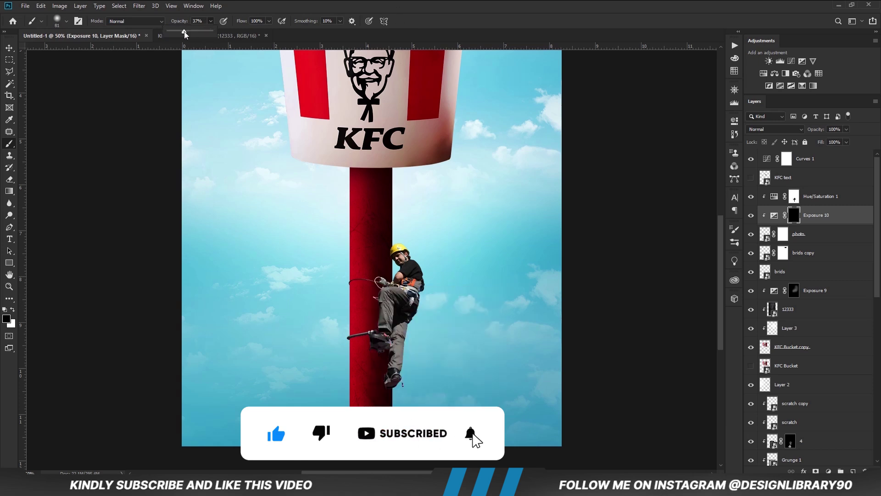
key("x")
key("bracketright")
key("bracketright")
key("bracketright")
key("bracketright")
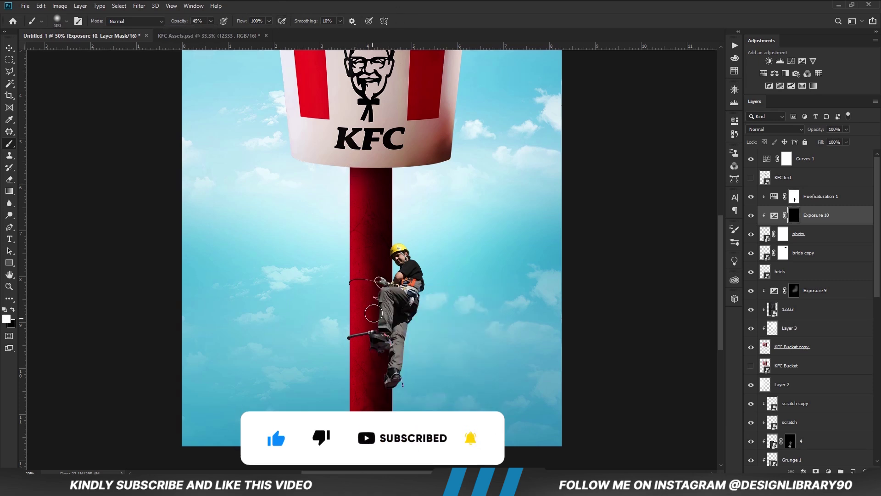
Paint shading on the Exposure 10 mask at 24% brush opacity over the climber's pole-side edge and helmet
left_click(211, 21)
left_click_drag(210, 31, 201, 32)
left_click(286, 2)
key("bracketleft")
key("bracketleft")
left_click_drag(375, 306, 377, 286)
left_click(398, 248)
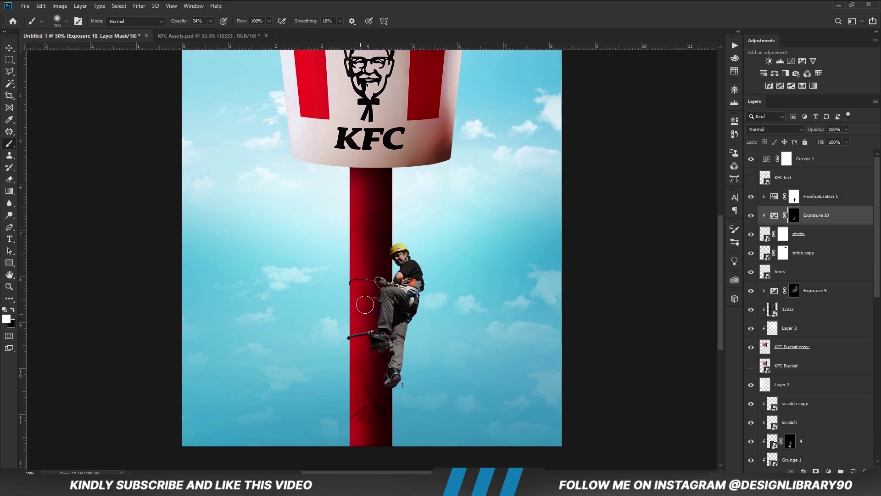
Lower the photo layer's opacity to 39% and outline the lower-leg area overlapping the pole with the Polygonal Lasso
key("v")
left_click(782, 234)
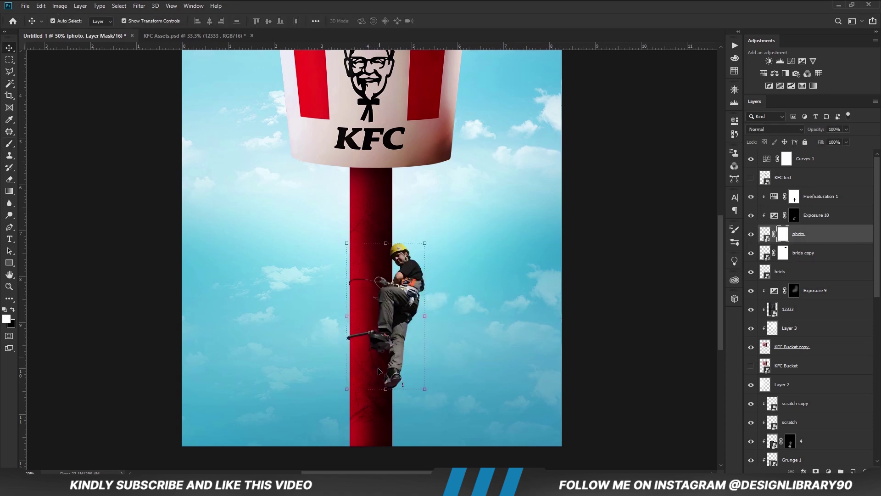
key("l")
scroll(390, 339, "up", 3)
key("3")
key("9")
left_click(397, 290)
left_click(396, 382)
left_click(358, 393)
left_click(383, 347)
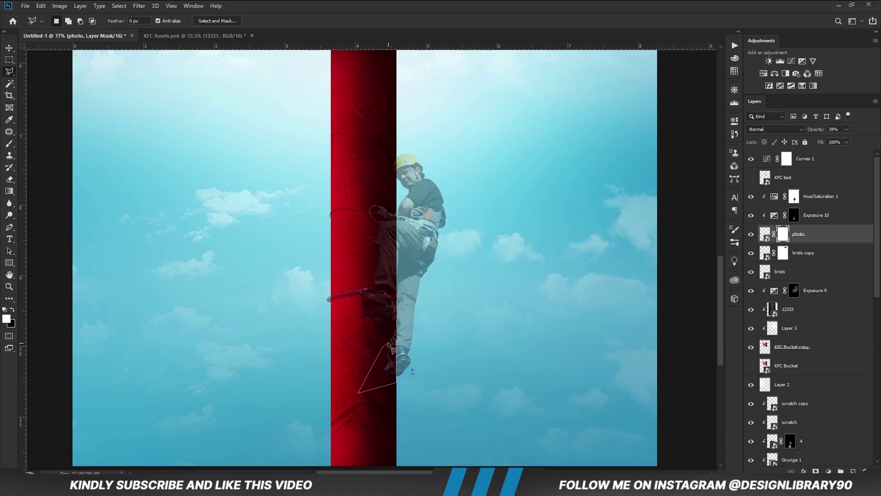
left_click(397, 290)
Fill the selected area of the photo layer's mask with the background color and restore the layer's opacity to 100%
right_click(396, 290)
left_click(405, 272)
left_click(430, 130)
left_click(435, 145)
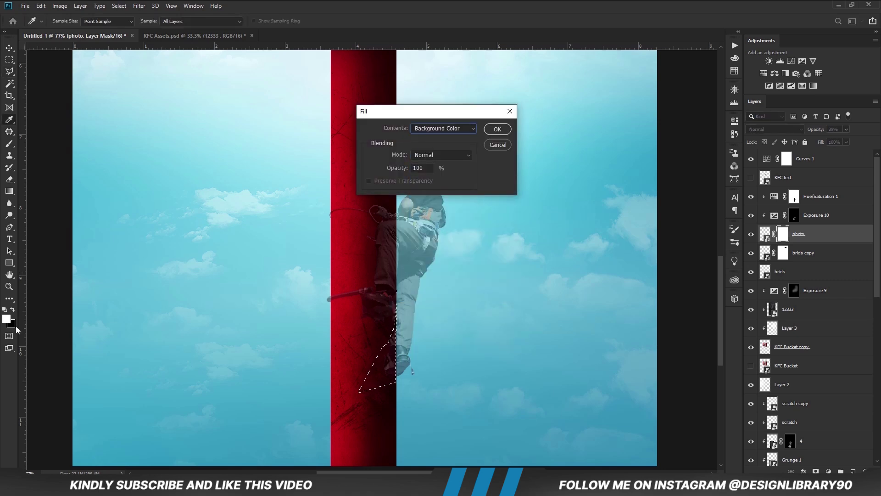
left_click(496, 130)
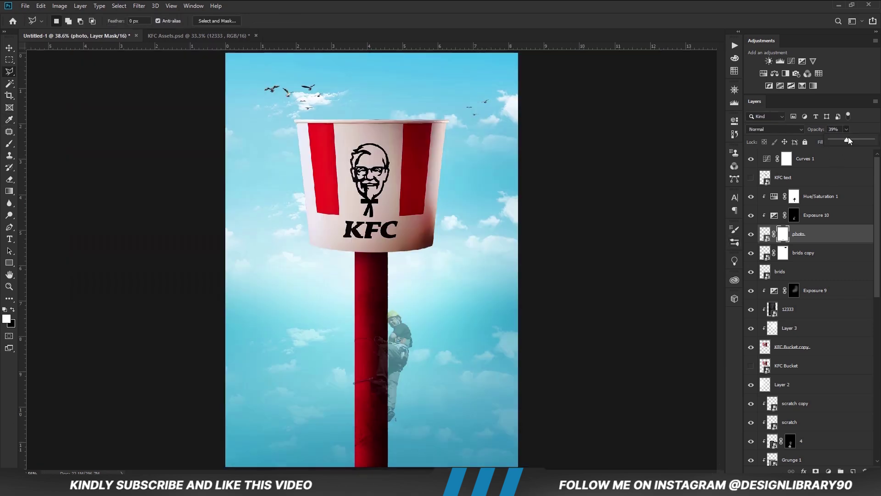
key("0")
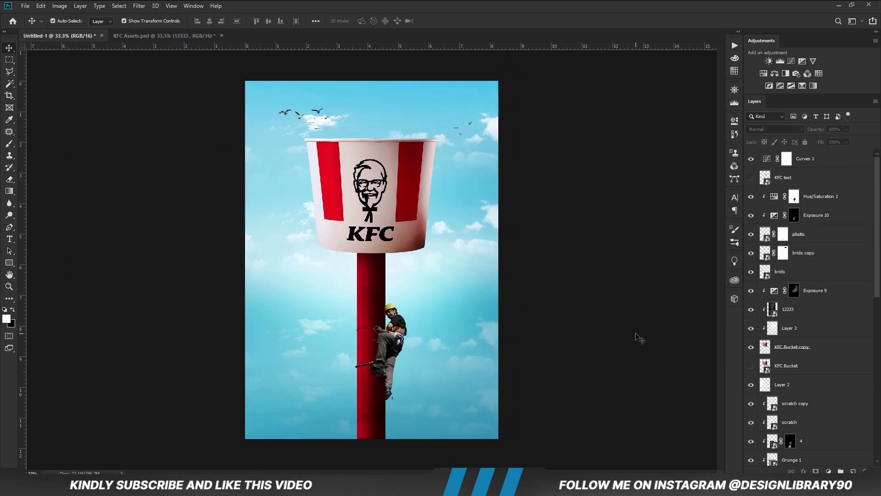
Compare the effect of Exposure 10, add another clipped Exposure adjustment of -2.83 above it, and invert the new mask
left_click(822, 217)
left_click(751, 216)
left_click(752, 216)
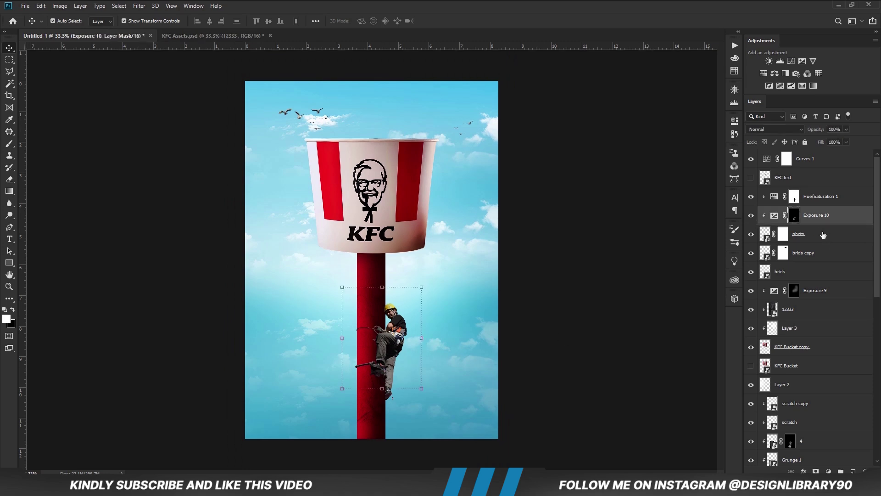
left_click(828, 471)
left_click(807, 359)
left_click_drag(656, 170, 633, 174)
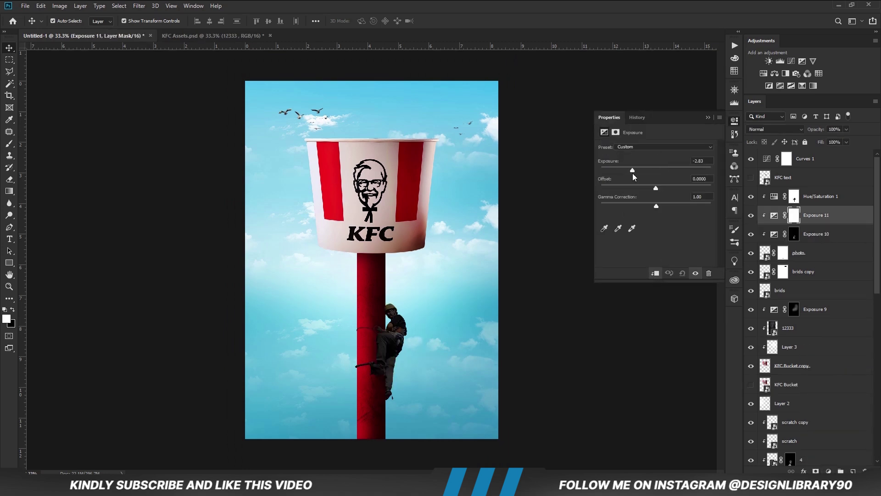
left_click(709, 118)
key("ctrl+i")
Paint soft shadows on the climber's legs through the Exposure 11 mask at 24% opacity, alternating white and black
key("b")
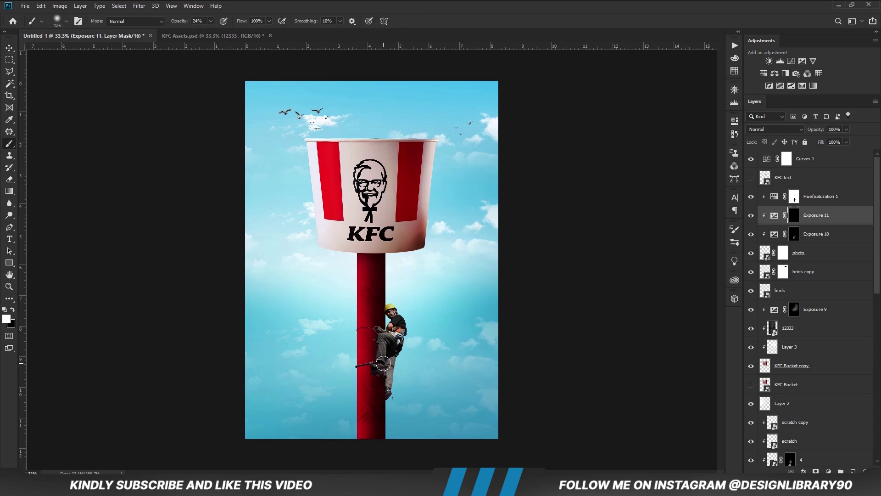
key("x")
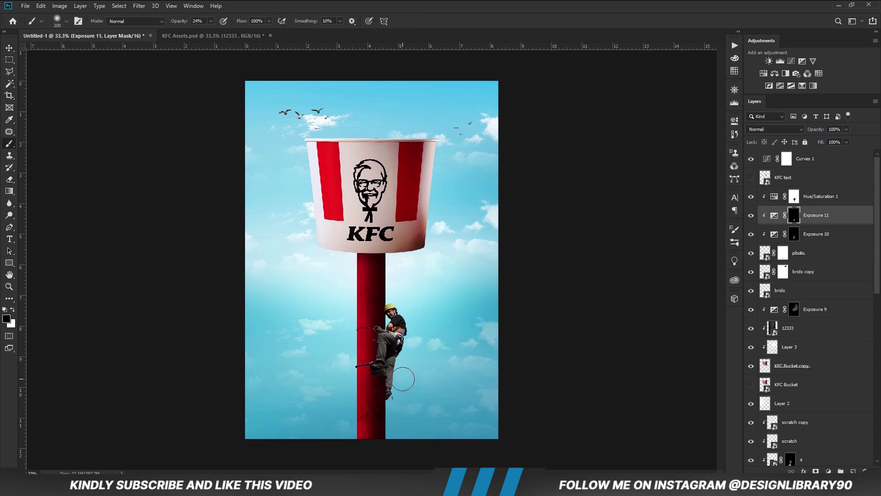
key("x")
key("x")
key("bracketleft")
key("bracketleft")
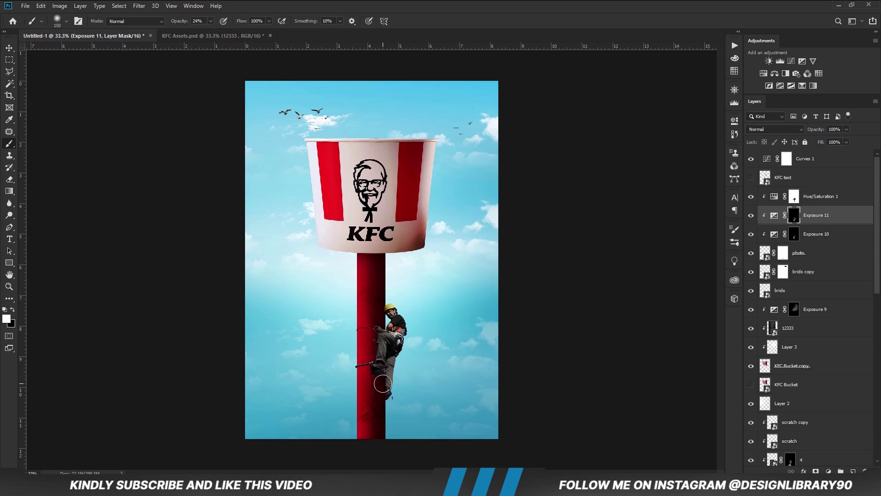
key("bracketright")
key("bracketright")
key("x")
key("bracketleft")
Compare the climber with and without Exposure 11 and fine-tune the opacity of Exposure 10
key("v")
left_click(564, 356)
left_click(751, 216)
left_click(751, 215)
left_click(817, 215)
left_click(847, 129)
left_click(819, 232)
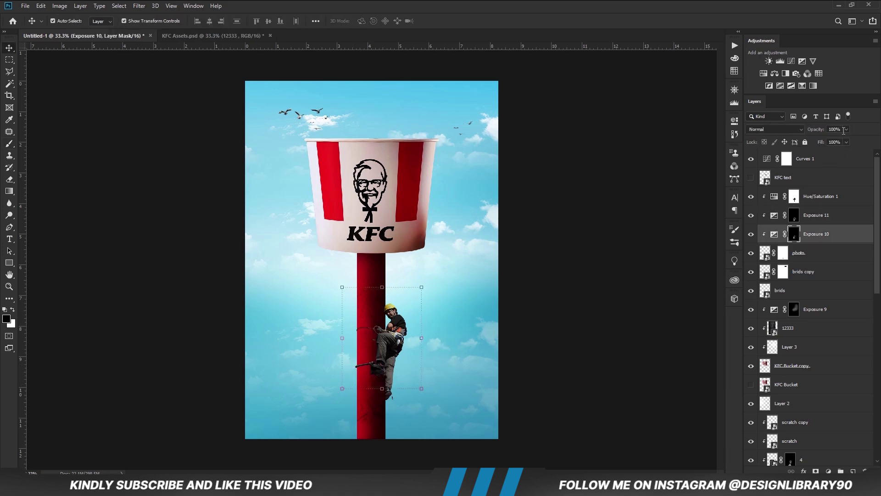
left_click_drag(839, 139, 842, 139)
left_click(609, 352)
Add a clipped Exposure adjustment above Exposure 8 for the pole and invert its mask
left_click(365, 419)
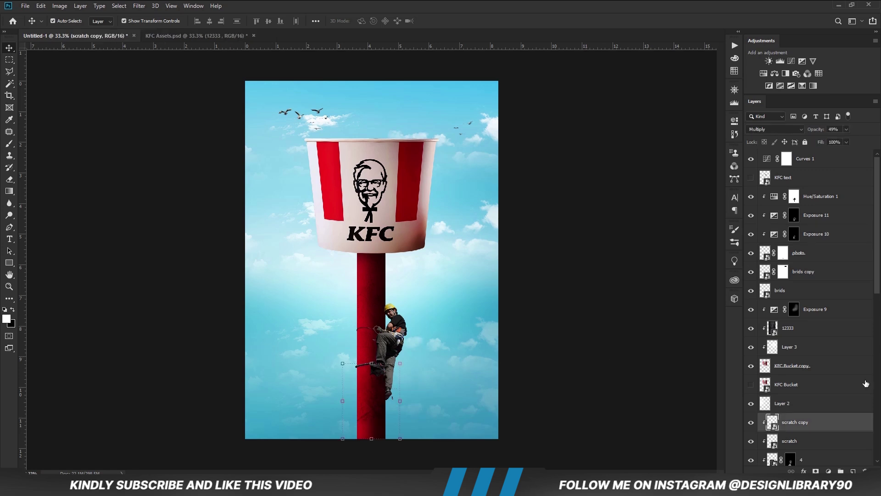
scroll(808, 399, "down", 6)
left_click(815, 403)
left_click(828, 471)
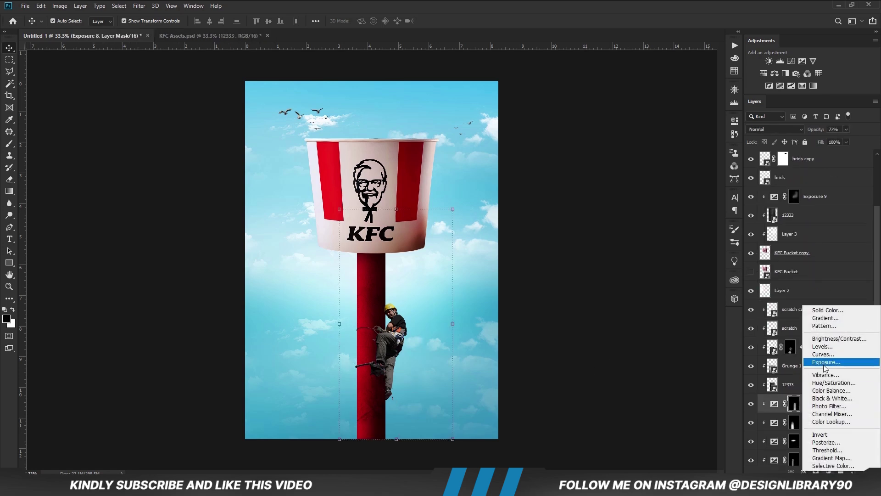
left_click(822, 365)
left_click(693, 151)
key("ctrl+i")
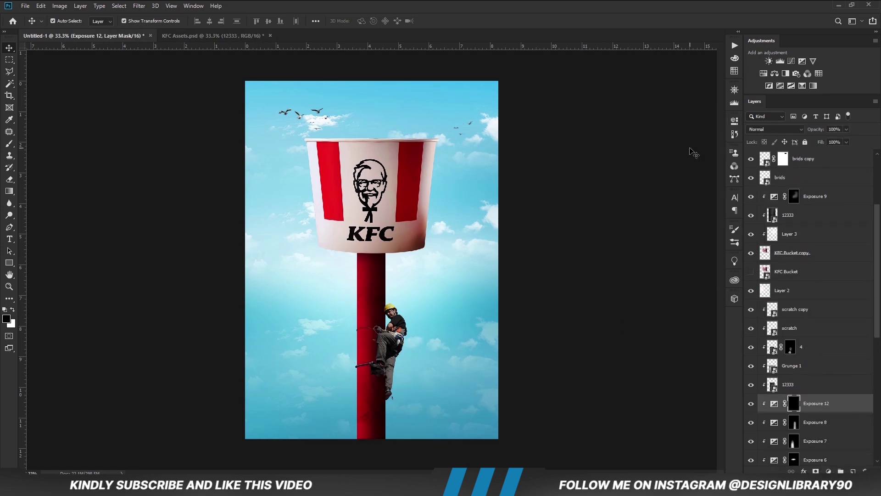
Prepare a smaller white brush with raised opacity for painting the climber's contact shadows on the Exposure 12 mask
key("b")
left_click(15, 311)
left_click(211, 21)
left_click(303, 23)
left_click_drag(210, 32, 222, 32)
scroll(370, 340, "up", 3)
key("bracketleft")
key("bracketleft")
Try painting a shadow stroke under the foot bar on the Exposure 12 mask, and undo it
left_click(211, 22)
key("bracketleft")
key("bracketleft")
key("bracketleft")
left_click_drag(343, 400, 367, 395)
scroll(352, 423, "up", 4)
key("ctrl+z")
Paint a shadow on the pole along the underside of the foot bar with a smaller brush
key("bracketleft")
key("bracketleft")
key("bracketleft")
left_click_drag(328, 361, 437, 340)
mouse_move(362, 360)
left_mouse_down()
mouse_move(415, 346)
mouse_move(360, 370)
left_mouse_up()
Soften the lower edge of the foot bar's shadow with a larger black brush at 30% opacity
key("bracketright")
key("x")
key("bracketright")
key("ctrl+z")
left_click(211, 21)
left_click_drag(212, 32, 197, 35)
left_click(270, 4)
left_click_drag(391, 368, 341, 377)
Paint a thin shadow below the rope across the pole with a small white brush at 59% opacity
key("x")
key("bracketleft")
key("bracketleft")
key("bracketleft")
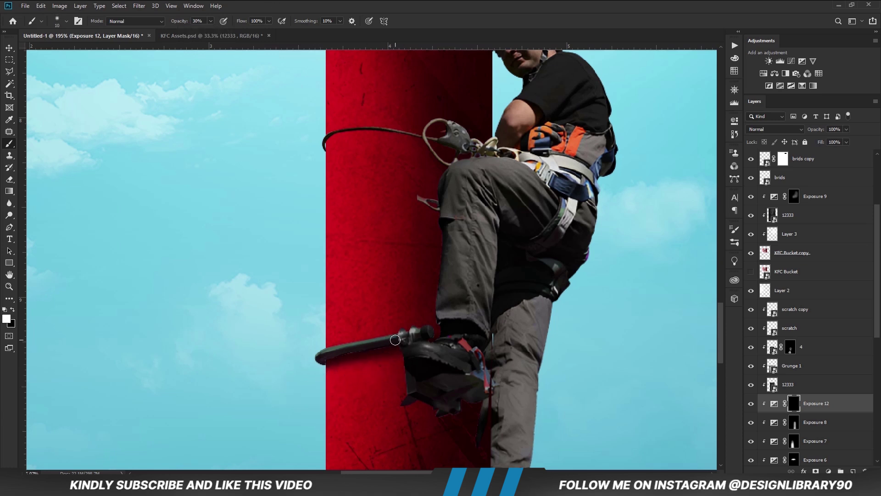
key("5")
key("9")
key("bracketleft")
key("bracketleft")
mouse_move(437, 145)
left_mouse_down()
mouse_move(417, 136)
mouse_move(319, 136)
mouse_move(350, 132)
mouse_move(326, 144)
left_mouse_up()
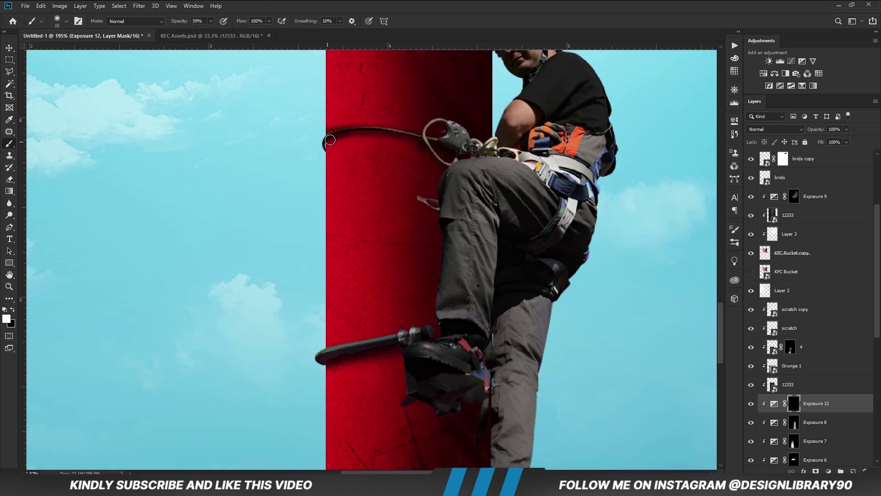
mouse_move(397, 134)
left_mouse_down()
mouse_move(460, 150)
mouse_move(437, 139)
mouse_move(351, 138)
left_mouse_up()
Refine the rope's shadow on the Exposure 12 mask by alternating black and white brushes, and deselect the layer
key("bracketright")
key("bracketright")
key("bracketright")
key("x")
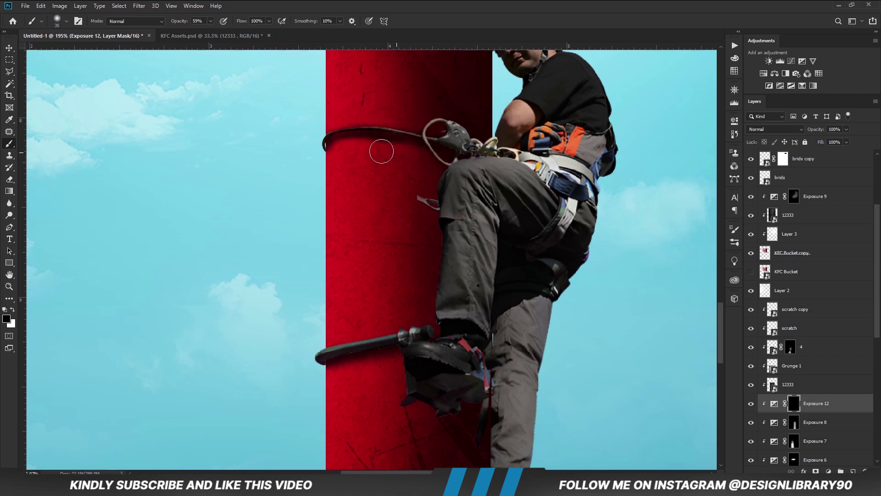
key("bracketleft")
key("bracketleft")
scroll(418, 148, "down", 2)
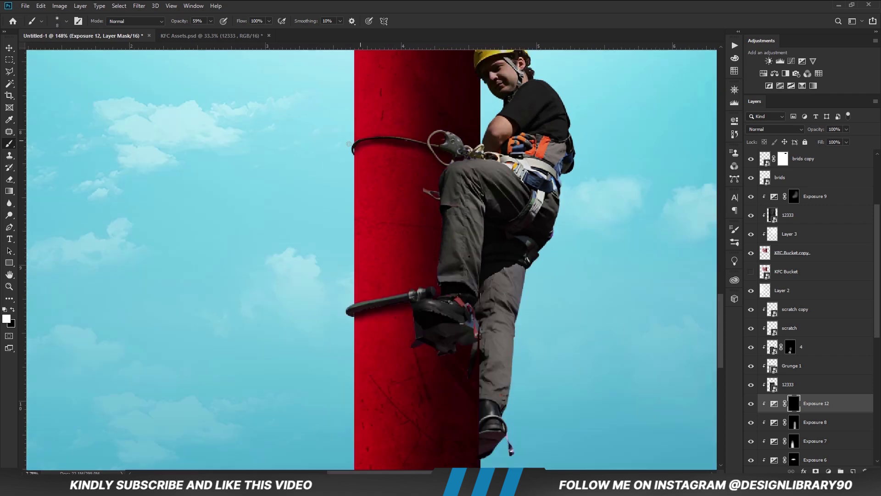
key("x")
key("bracketright")
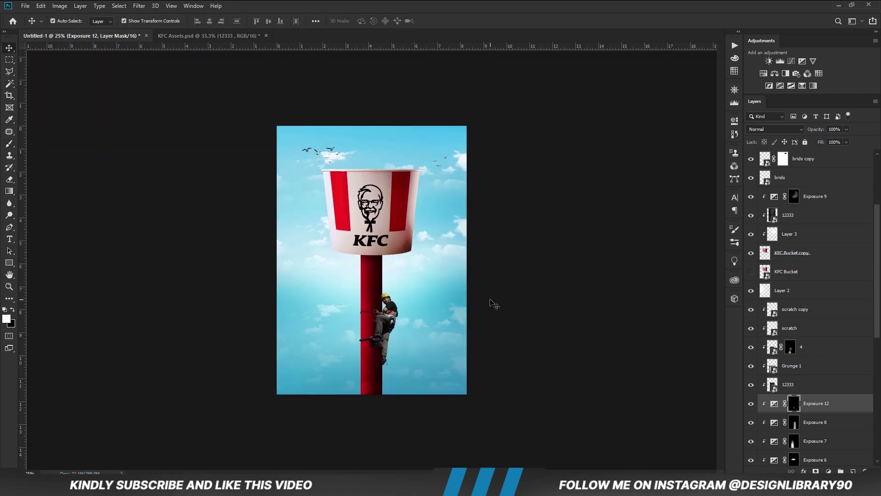
left_click(491, 300)
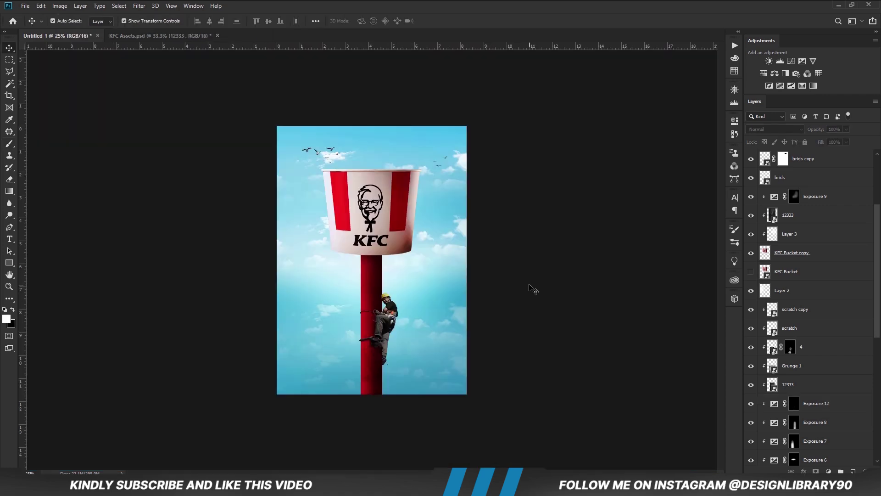
Select the black KFC lettering on the KFC Bucket copy layer with the Magic Wand, adding each letter to the selection
left_click(794, 196)
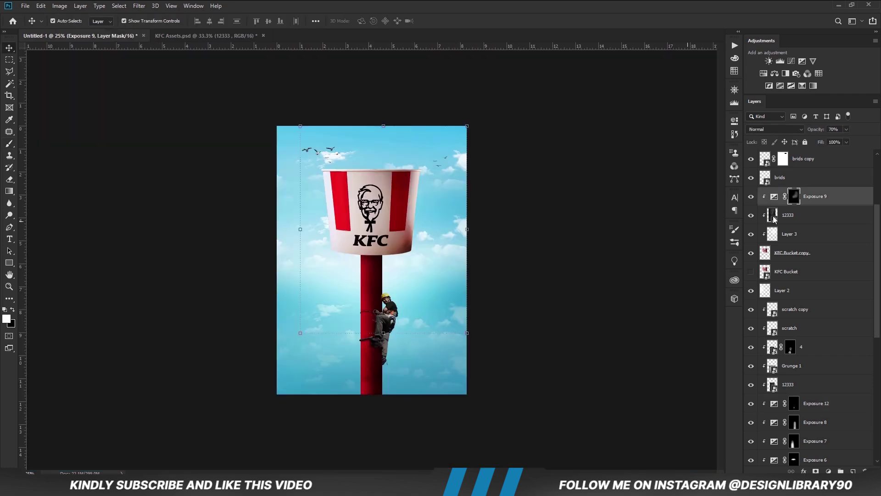
left_click(799, 256)
left_click(750, 255)
left_click(751, 255)
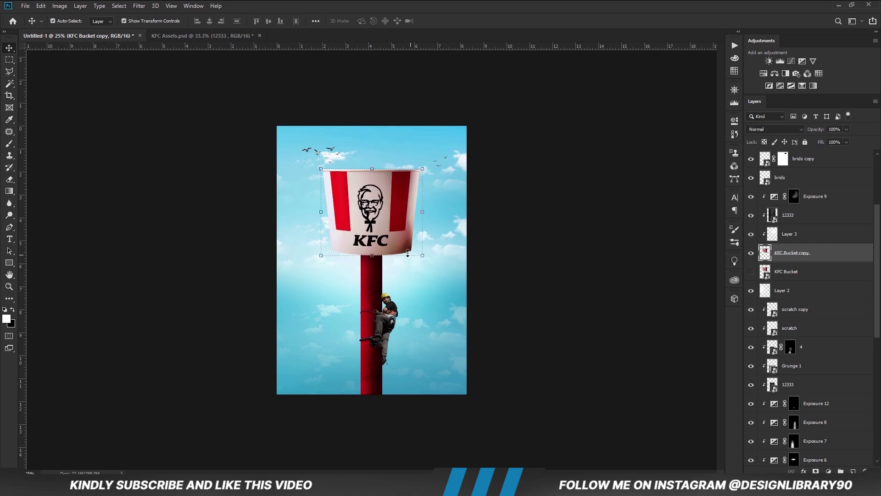
key("ctrl+plus")
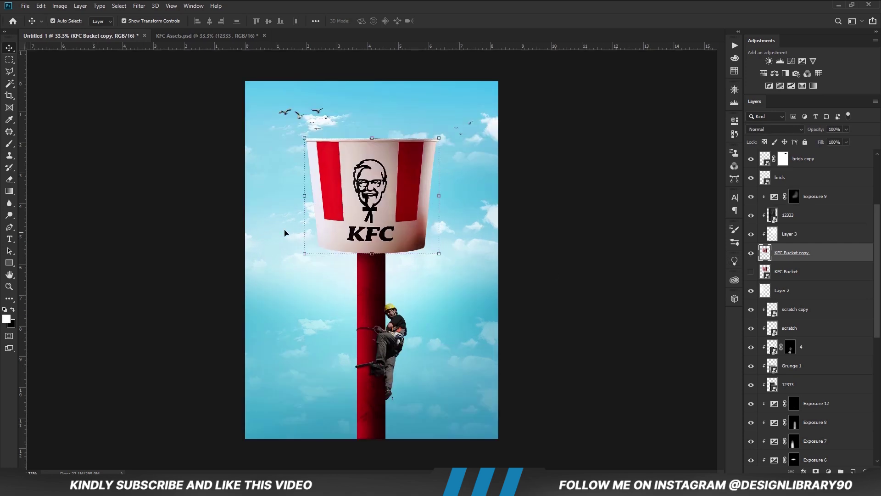
right_click(9, 84)
left_click(60, 93)
left_click(351, 234, "shift")
left_click(370, 238, "shift")
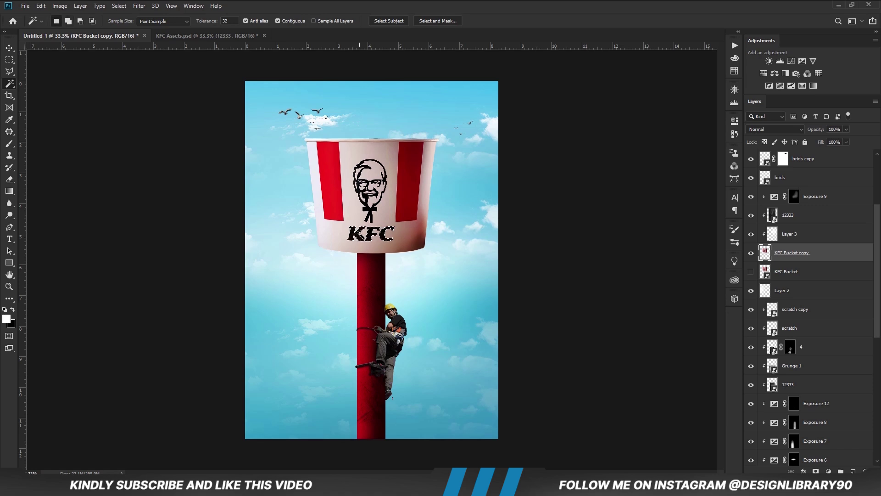
Remove the selected KFC lettering from the bucket with a Content-Aware fill, and clear the selection
right_click(372, 238)
left_click(368, 236)
right_click(9, 60)
left_click(45, 60)
right_click(370, 235)
left_click(413, 345)
left_click(435, 130)
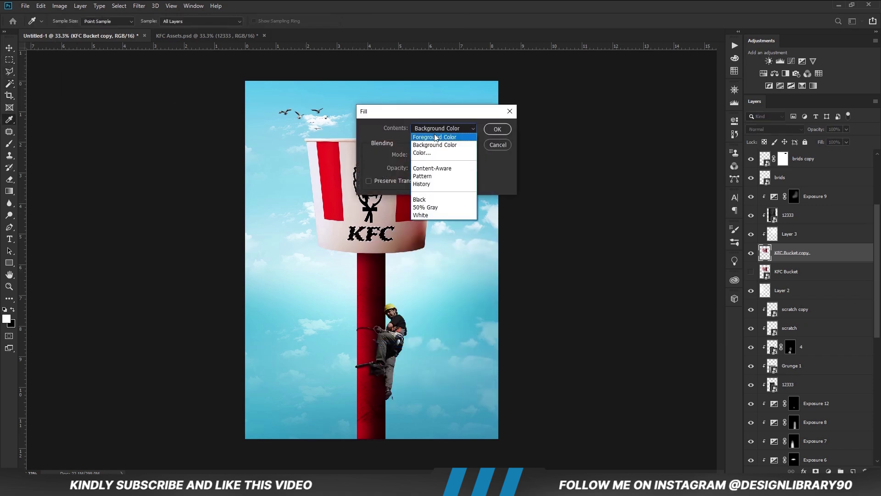
left_click(422, 168)
left_click(496, 130)
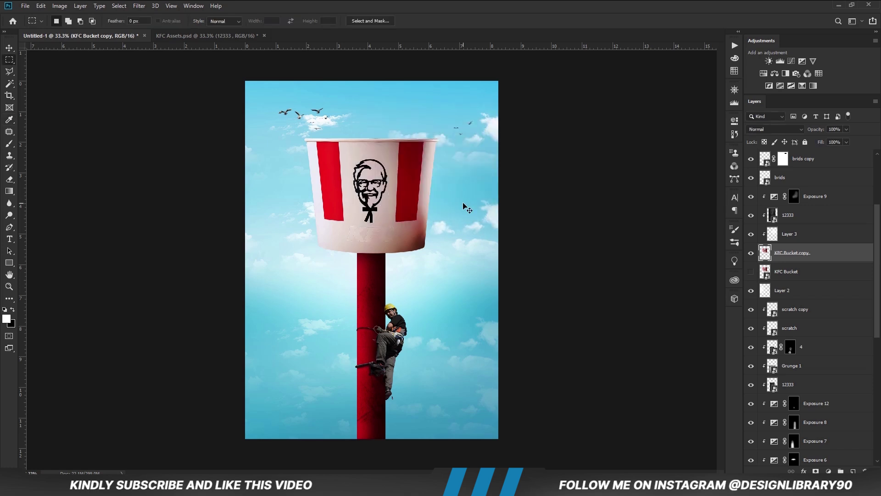
Show the KFC text layer, place it over the erased lettering below the portrait, and move it directly above Exposure 9 in the layer order
key("ctrl+plus")
key("v")
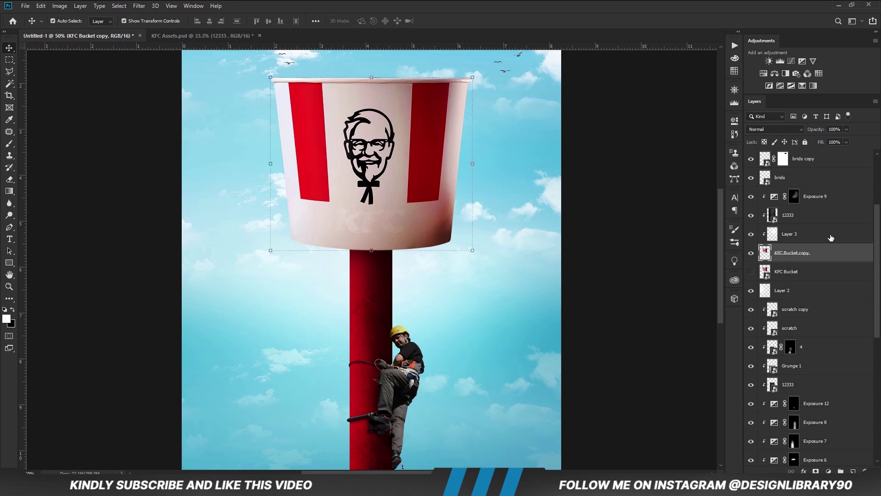
scroll(831, 237, "up", 4)
left_click(751, 177)
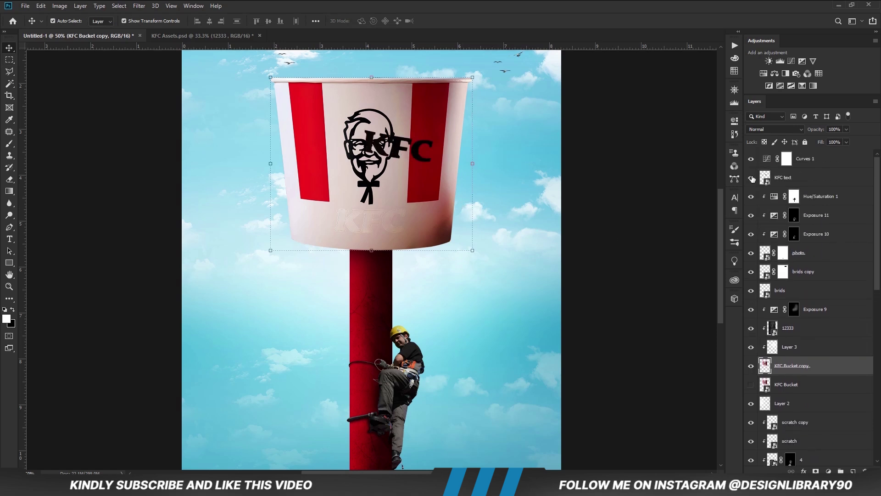
left_click(798, 181)
left_click_drag(385, 144, 368, 223)
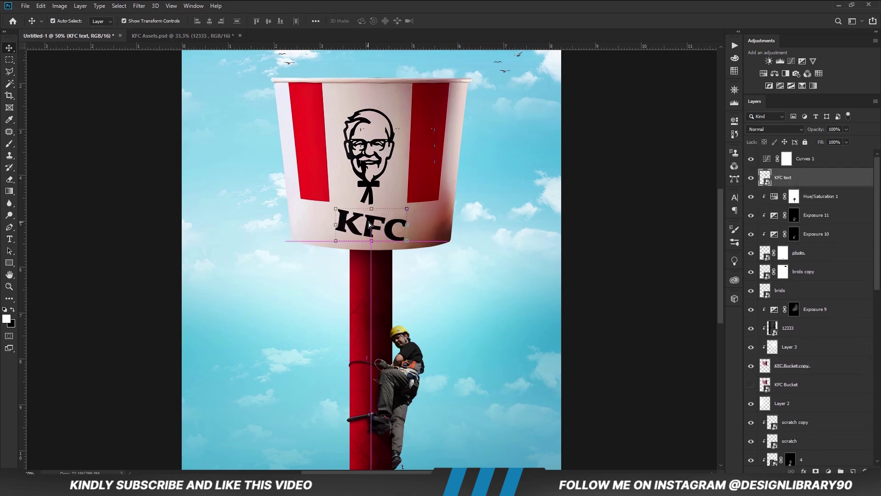
left_click_drag(820, 191, 827, 302)
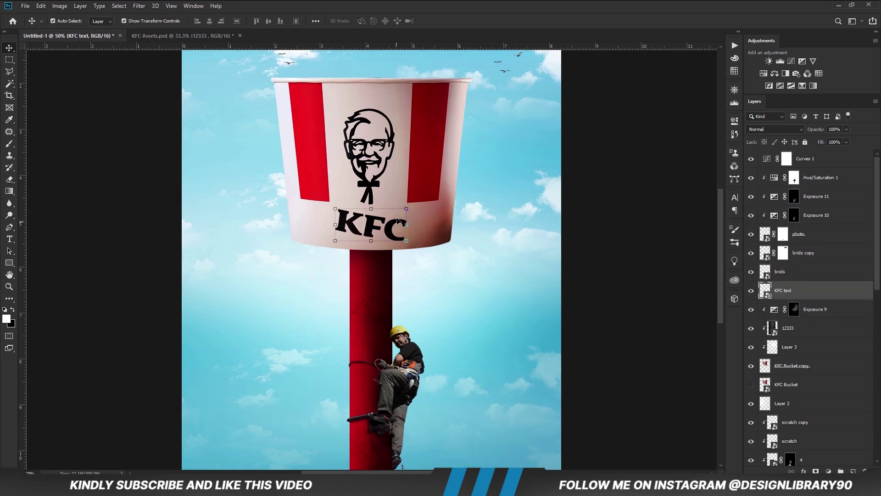
Fine-tune the KFC text's placement so that it covers the faint outline of the old lettering
left_click_drag(406, 224, 427, 247)
key("Return")
scroll(338, 210, "up", 10)
key("Right")
key("Right")
key("Right")
key("Right")
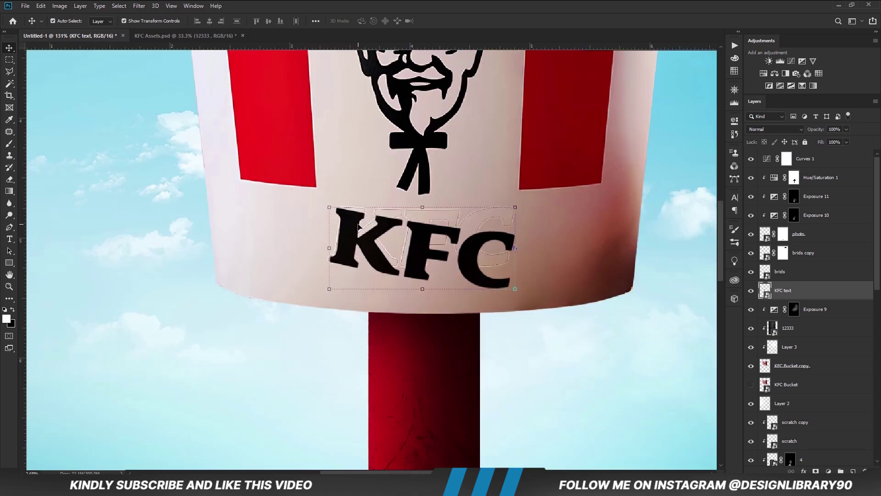
key("Up")
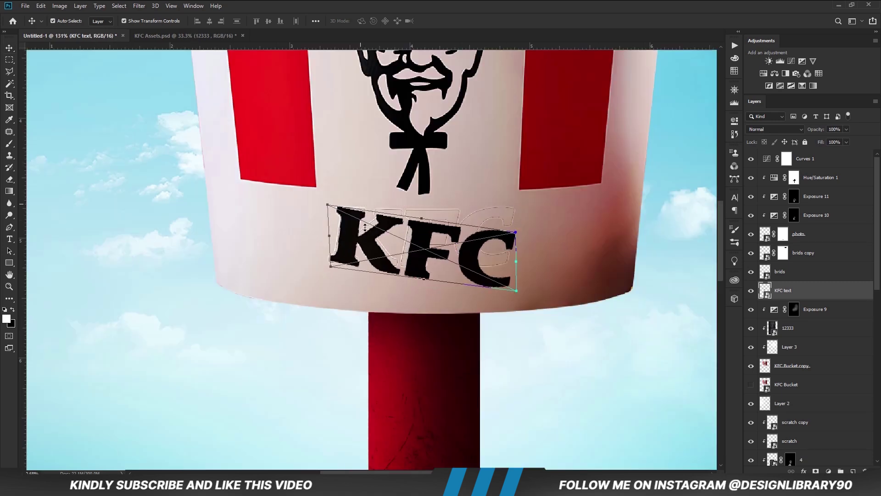
Warp the KFC text by adjusting its upper edge and the corners beside the K to follow the bucket's curve
right_click(346, 227)
left_click(377, 291)
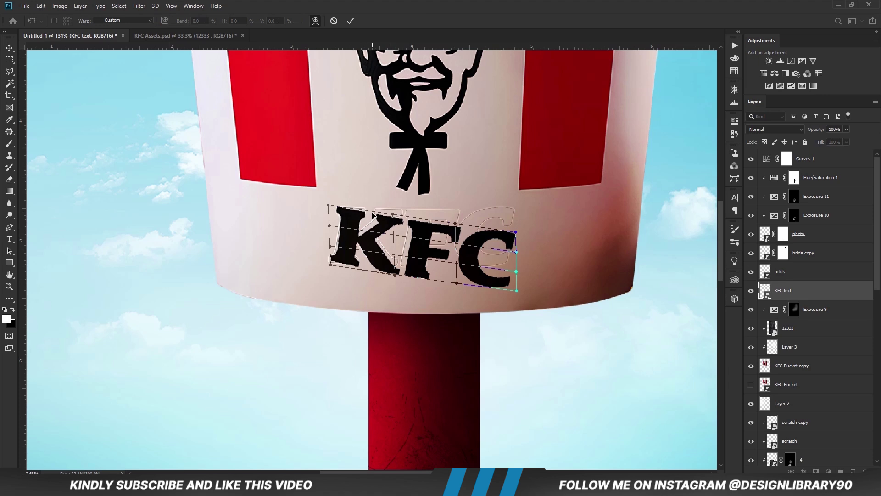
left_click_drag(373, 212, 372, 210)
left_click_drag(330, 264, 329, 268)
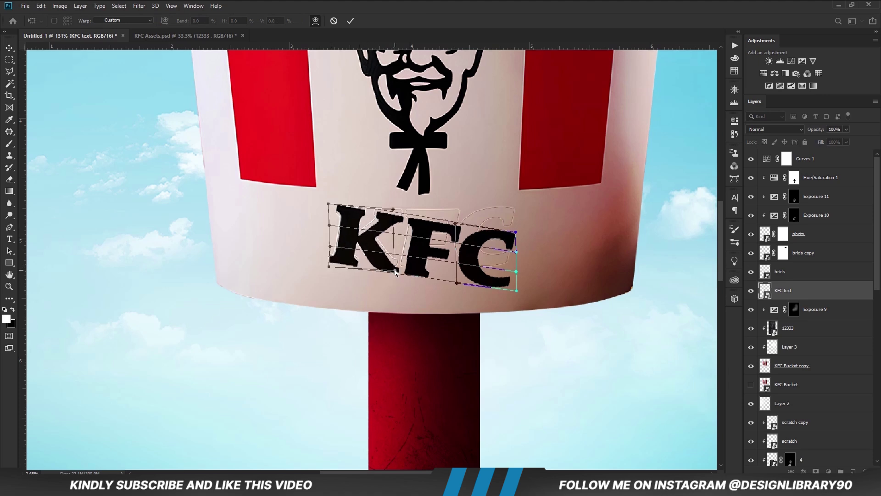
left_click_drag(330, 226, 329, 205)
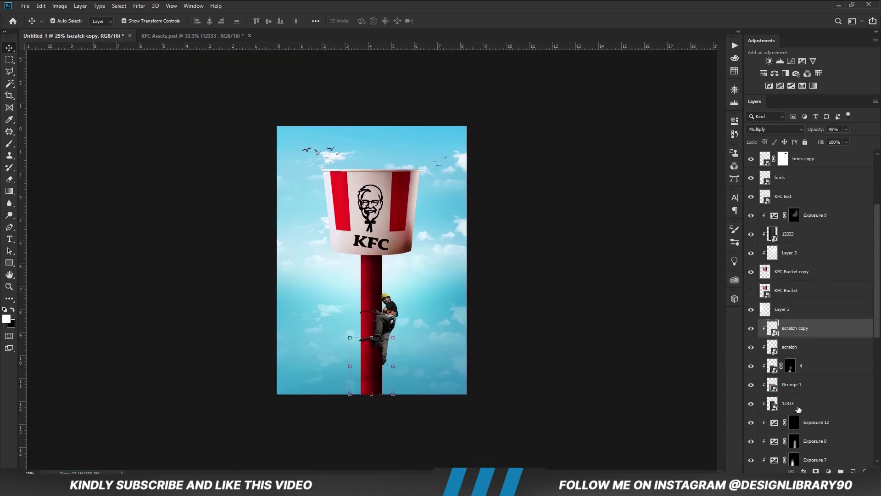
Review the pole's shading layers, comparing the poster with Exposure 7 hidden and shown and checking Exposure 5 and Exposure 3
scroll(806, 383, "down", 2)
scroll(807, 382, "down", 2)
left_click(794, 309)
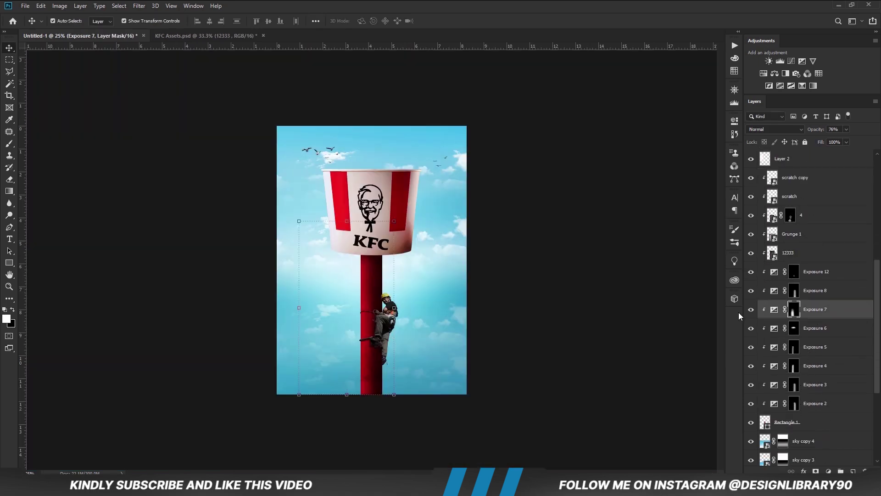
left_click(751, 309)
left_click(751, 309)
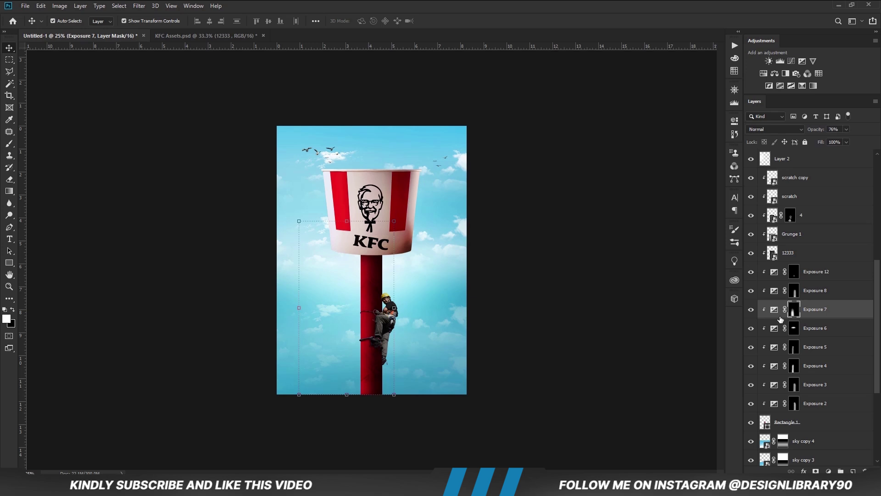
left_click(821, 354)
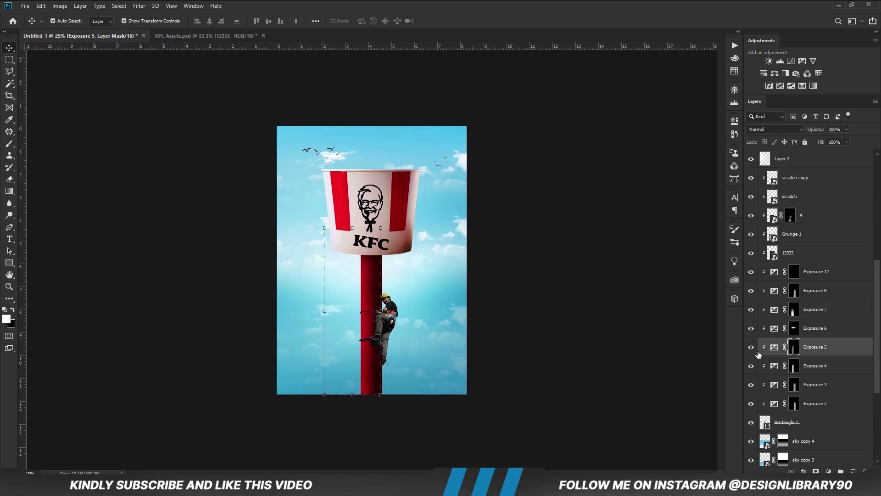
left_click(810, 388)
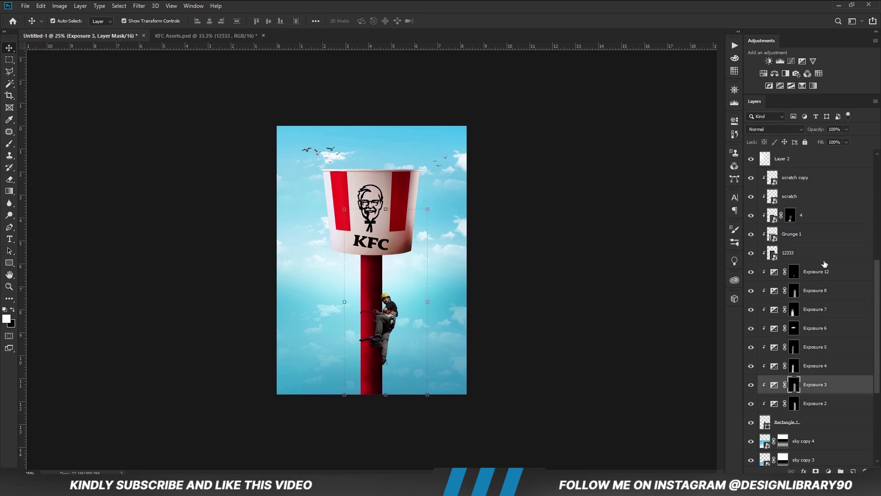
Add an Exposure adjustment layer above all other layers and invert its mask to black
left_click(558, 329)
left_click(558, 330)
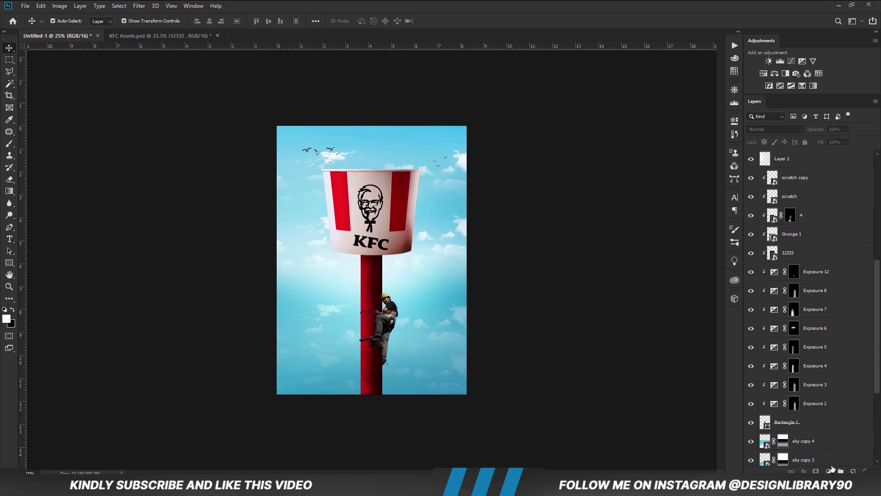
left_click(831, 470)
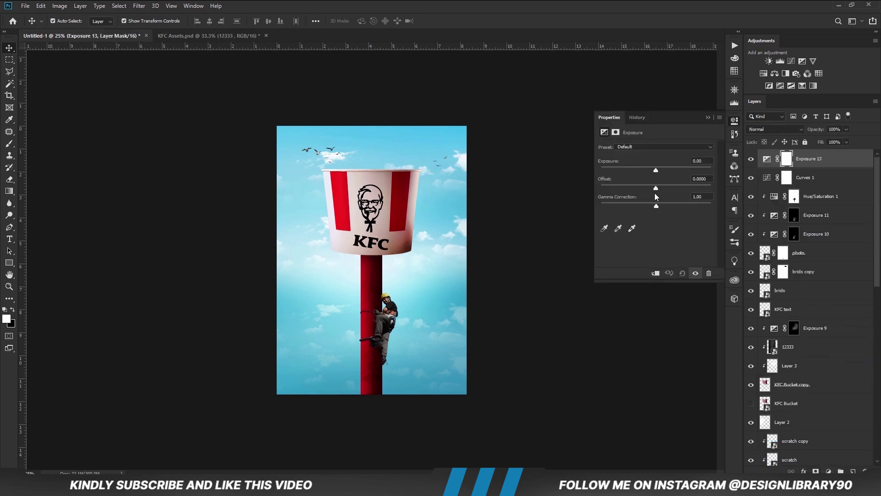
key("ctrl+i")
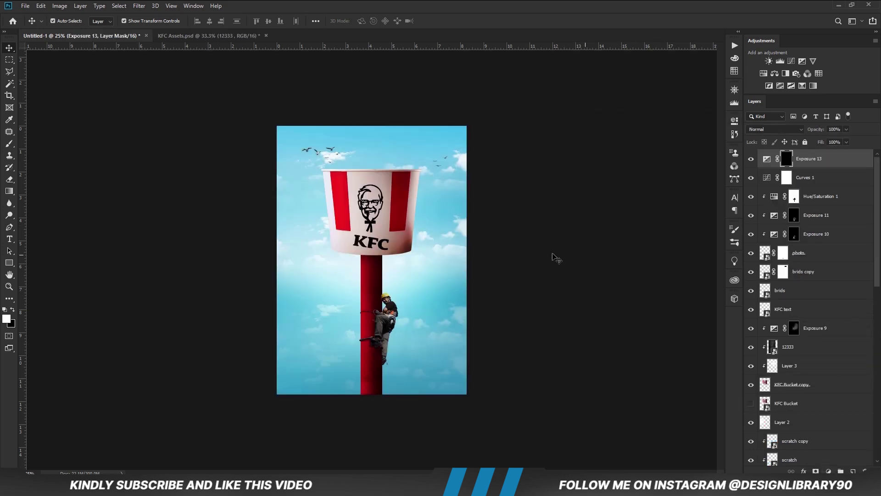
Paint the lower-right area of the poster on the Exposure 13 mask with a white 1000 px brush at 18% opacity, and set the layer's opacity to 84%
key("b")
right_click(521, 309)
type("1000")
key("Return")
key("1")
key("8")
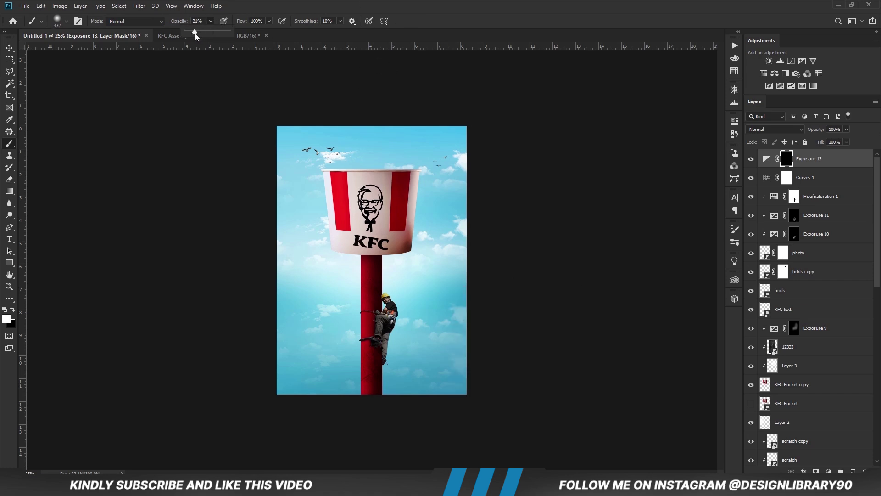
mouse_move(462, 321)
left_mouse_down()
mouse_move(476, 334)
mouse_move(464, 307)
mouse_move(420, 407)
left_mouse_up()
left_click(846, 130)
left_click_drag(848, 140, 840, 140)
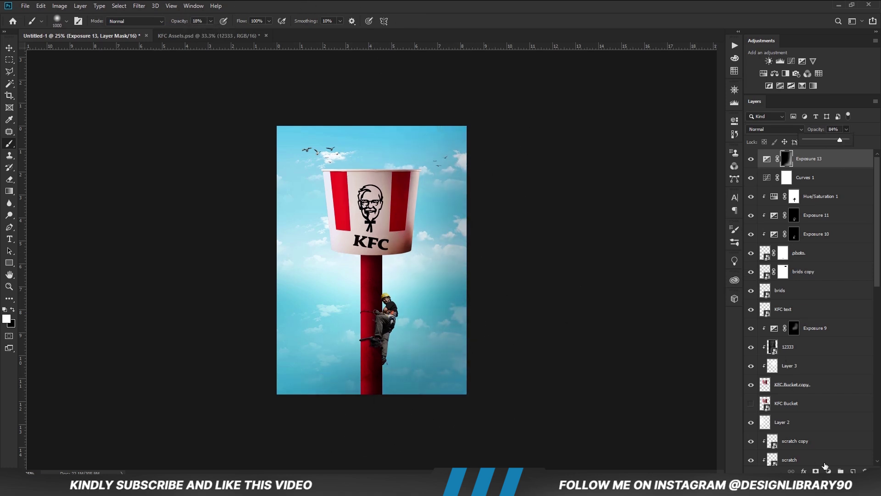